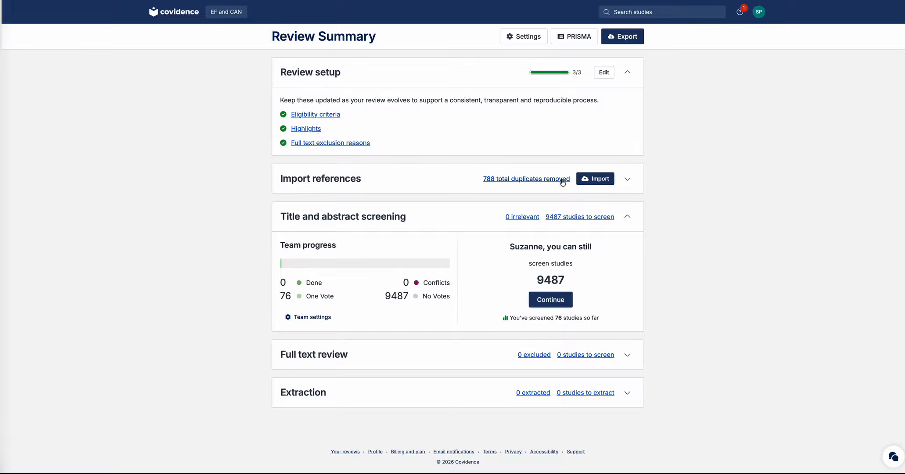
Review the reference import form's source options with Screen as the destination, then return to the review summary without importing.
left_click(592, 179)
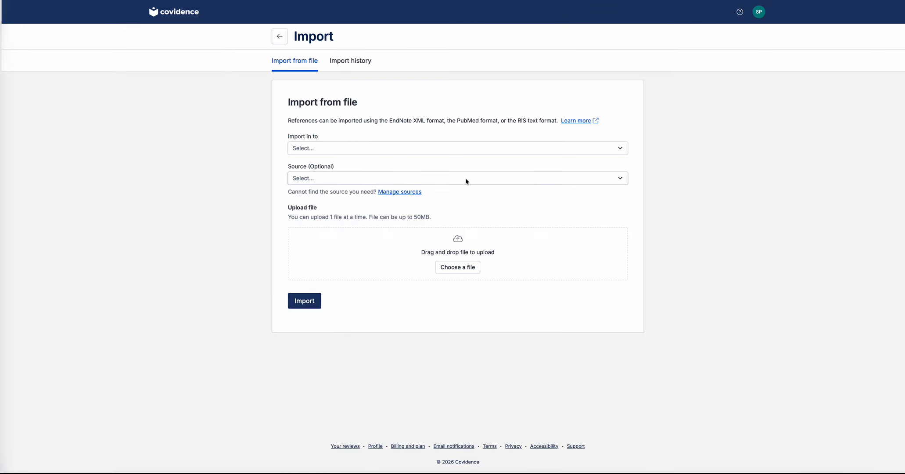
left_click(354, 146)
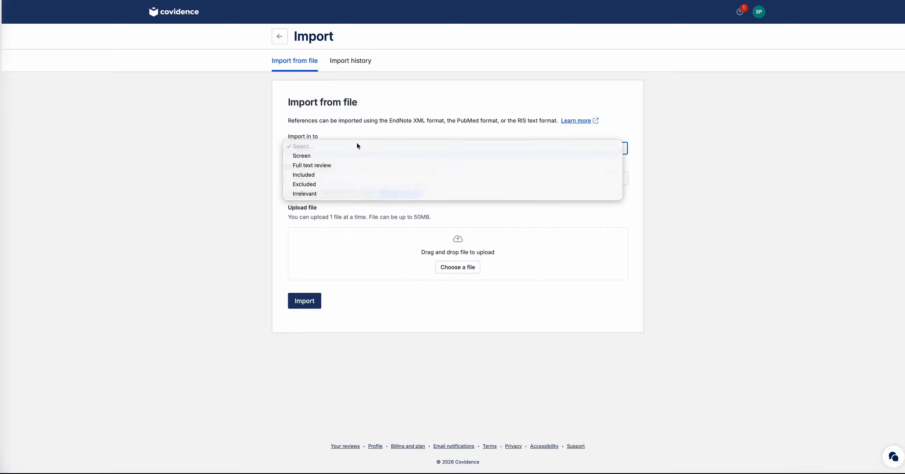
key("Down")
left_click(376, 156)
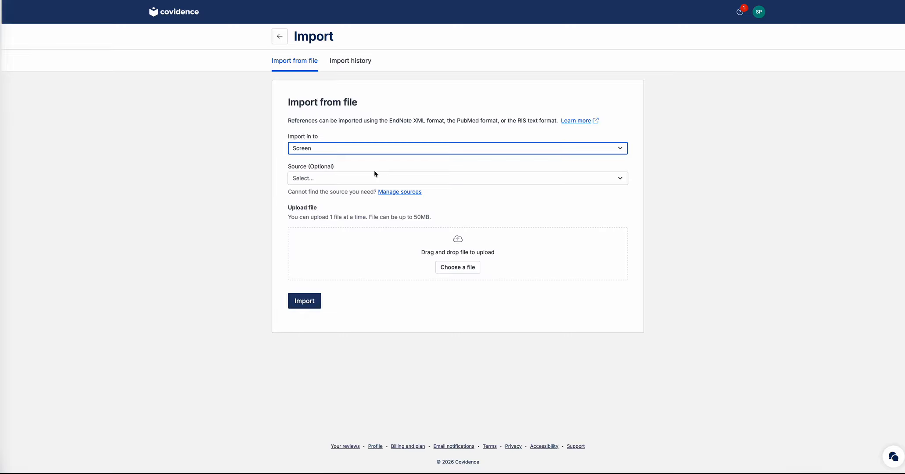
left_click(368, 173)
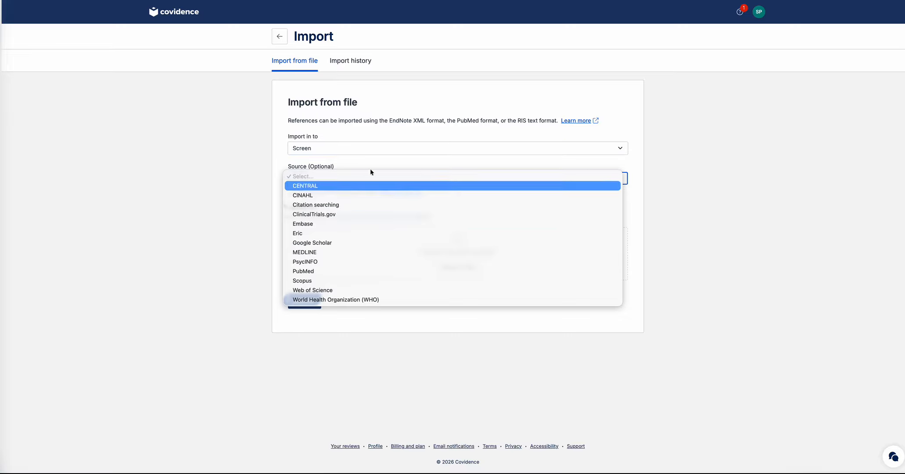
left_click(372, 155)
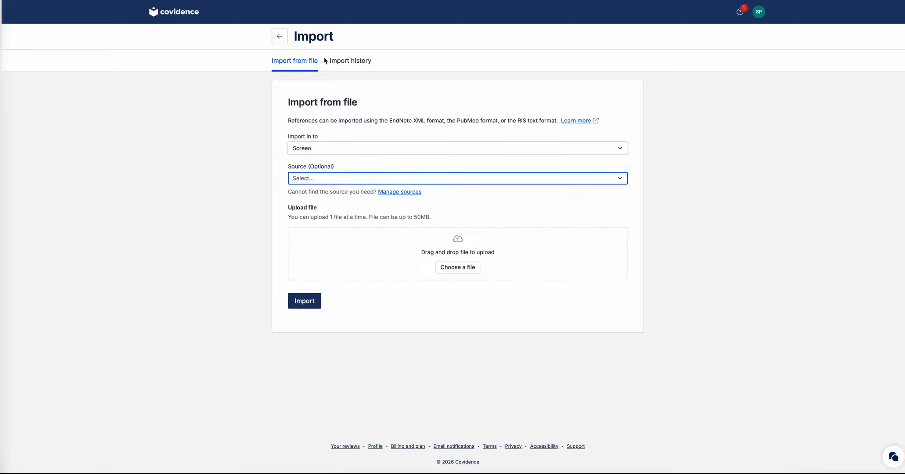
left_click(278, 36)
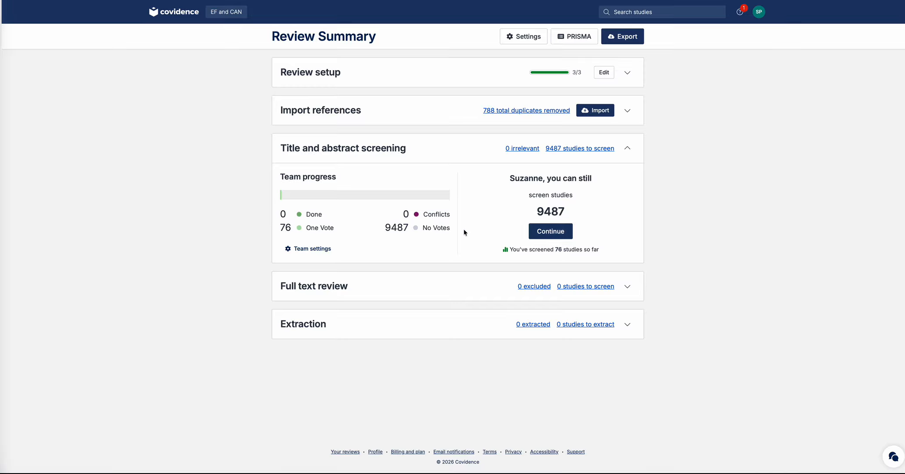
Open the title and abstract screening list and vote No on "The Military, Militarism, and the Militarization of Domestic Violence.".
left_click(534, 235)
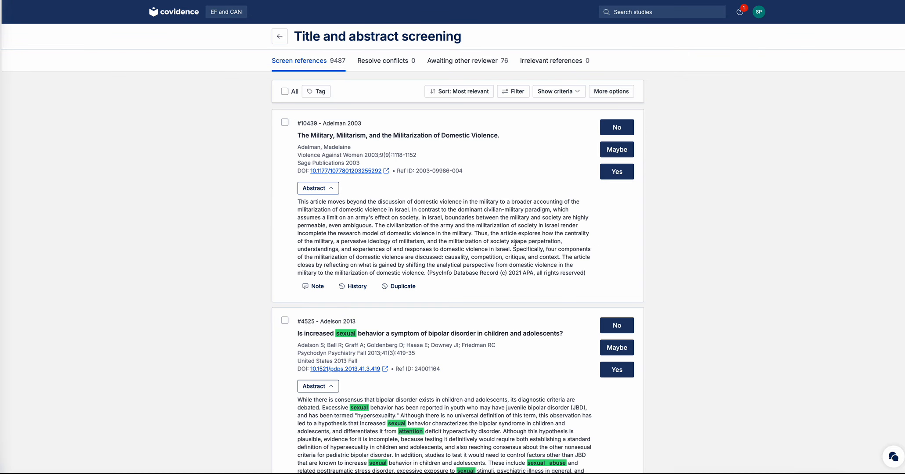
scroll(515, 242, "down", 1)
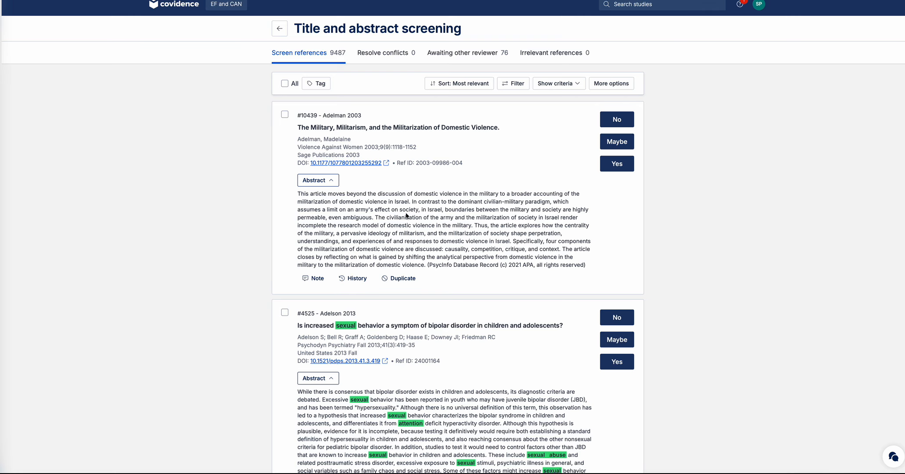
scroll(406, 215, "down", 1)
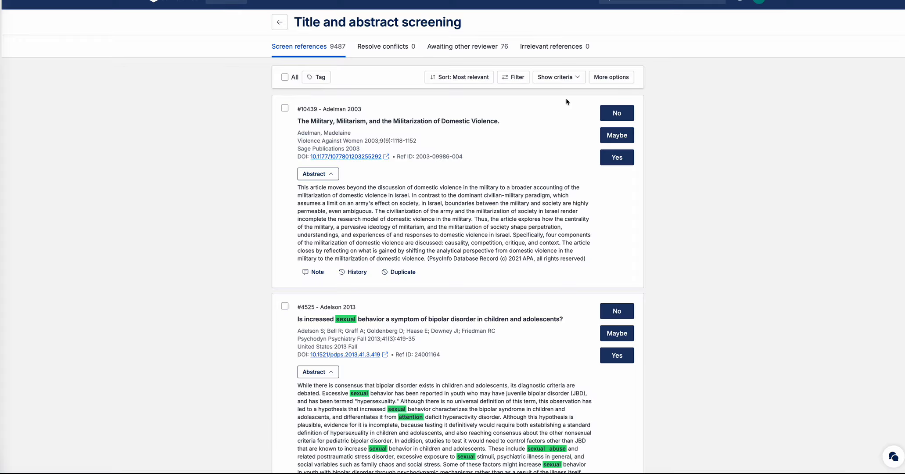
left_click(617, 113)
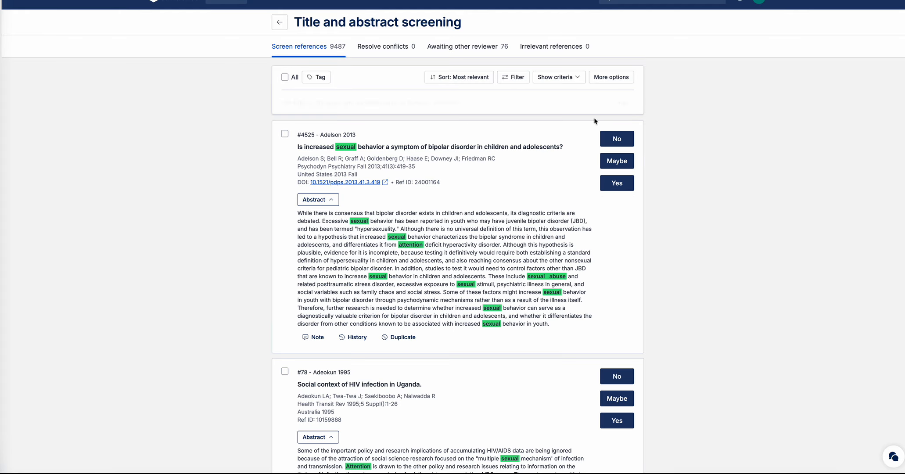
Read the abstract on increased sexual behavior as a symptom of bipolar disorder in children and adolescents and vote No on that study.
scroll(513, 186, "down", 1)
scroll(513, 189, "down", 1)
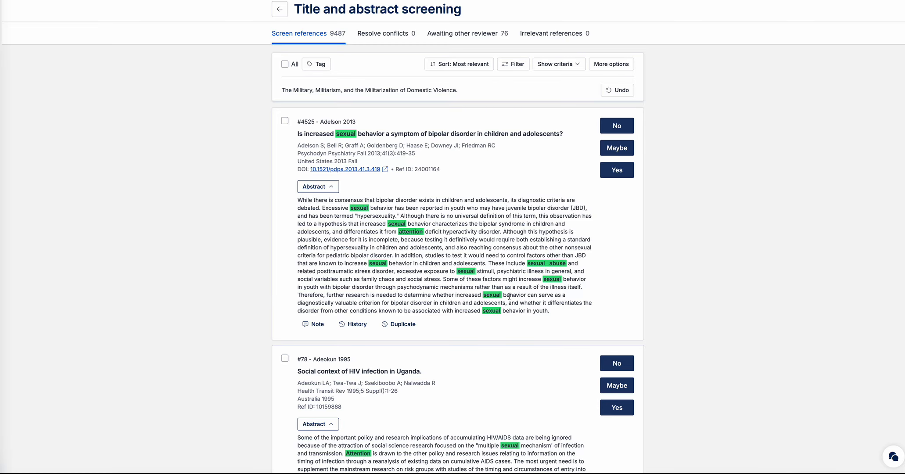
scroll(479, 243, "down", 1)
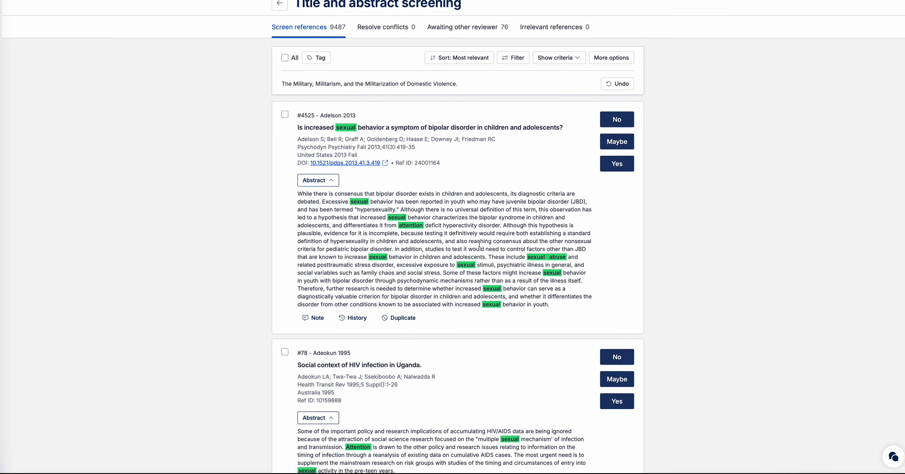
scroll(482, 193, "down", 2)
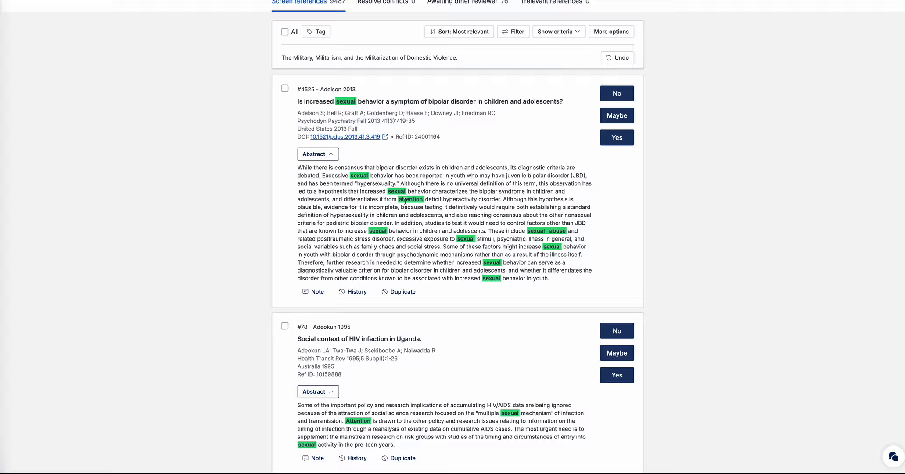
left_click(616, 94)
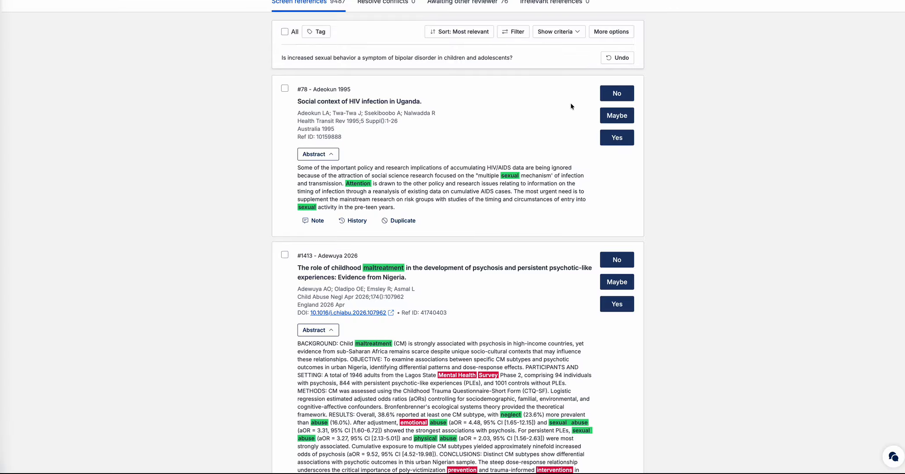
Vote No on "Social context of HIV infection in Uganda" and on the study of childhood maltreatment and psychosis in Nigeria.
left_click(616, 95)
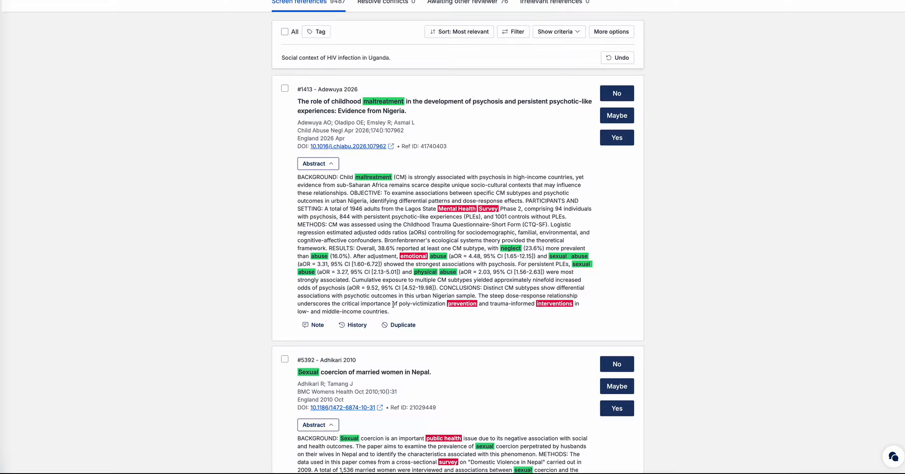
scroll(408, 302, "down", 1)
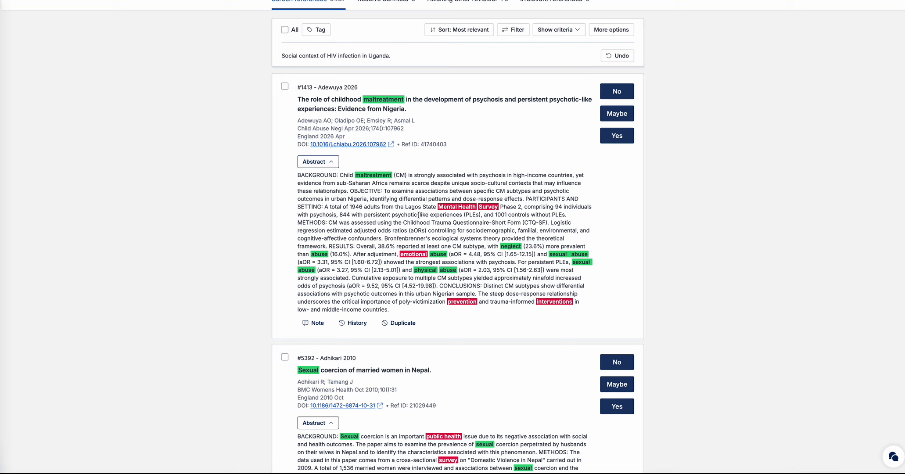
left_click(614, 91)
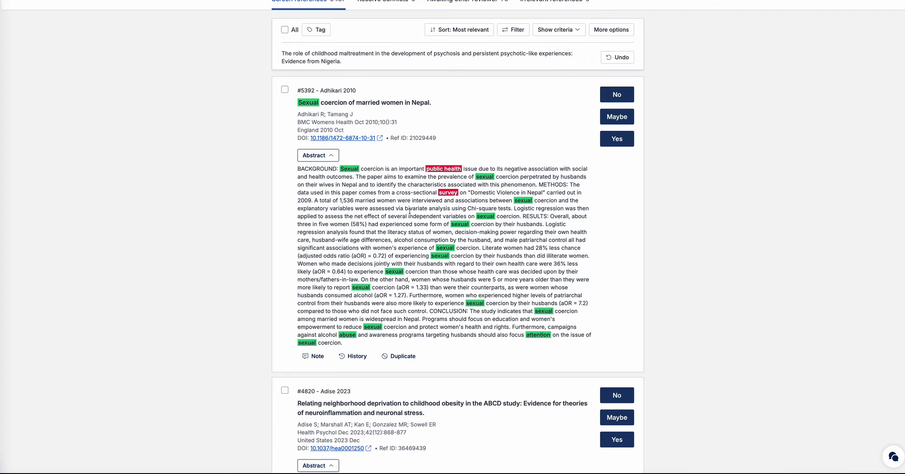
Examine the abstracts from the Nepal sexual coercion study through the one on biological protective factors of criminal offending.
scroll(411, 204, "down", 1)
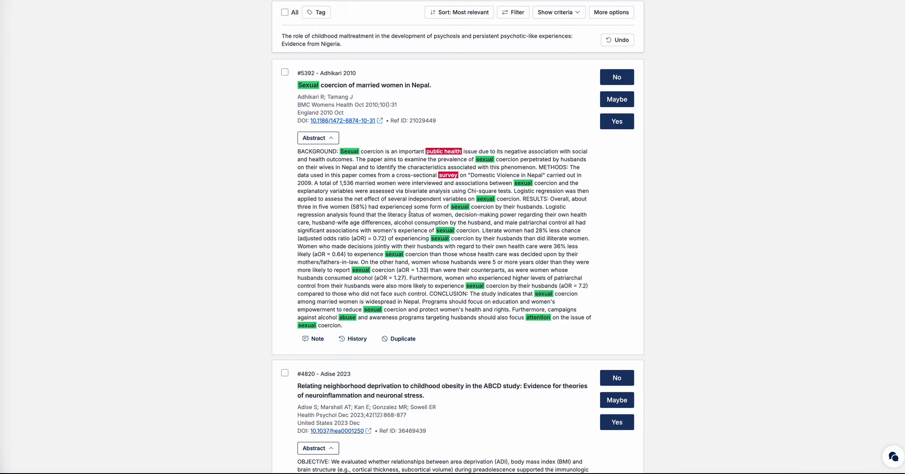
scroll(409, 209, "down", 1)
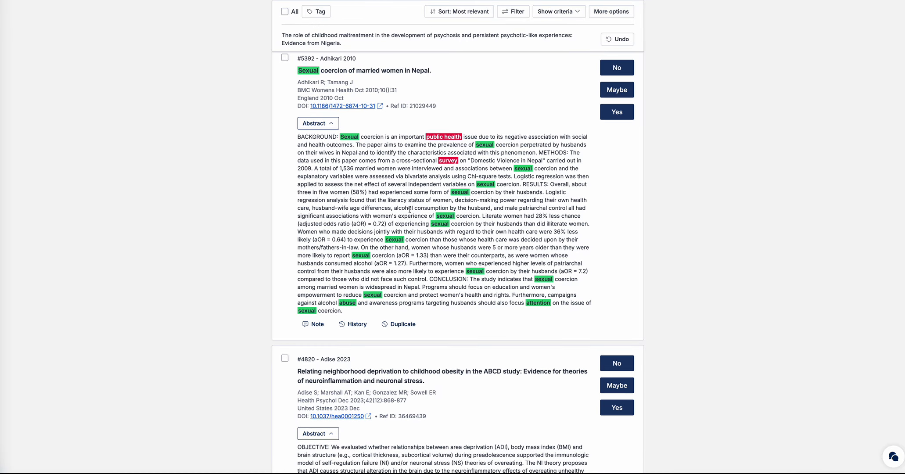
scroll(383, 216, "down", 3)
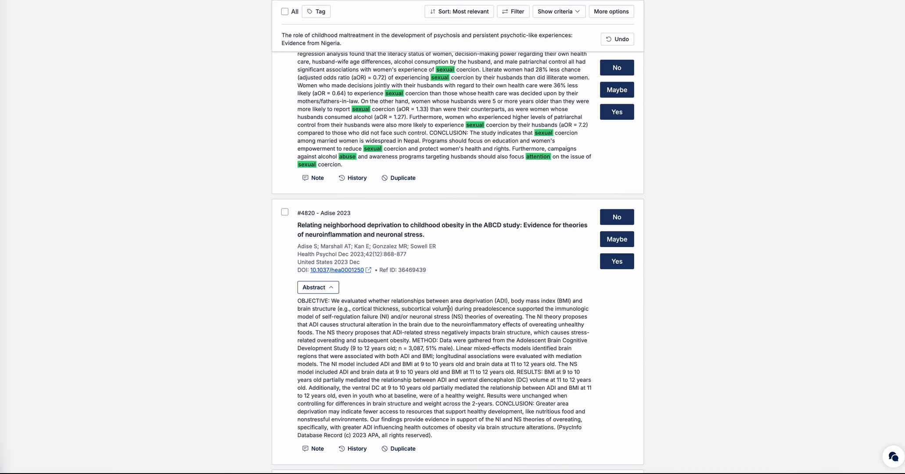
scroll(451, 315, "down", 2)
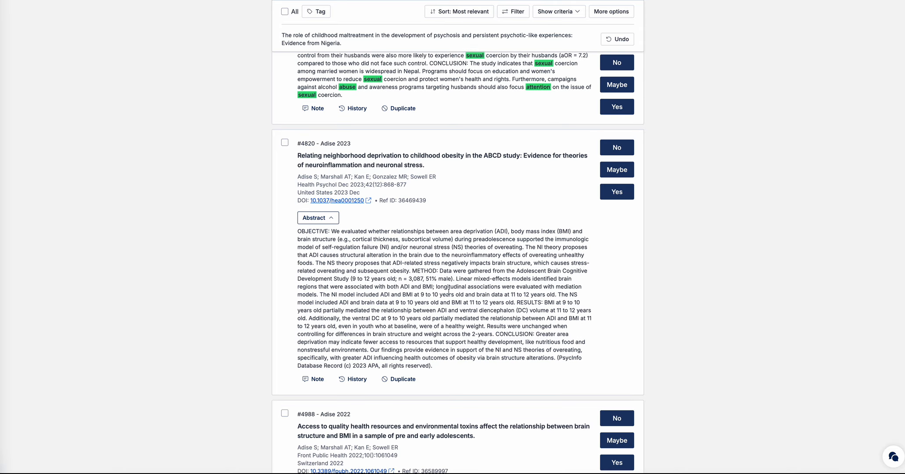
scroll(448, 290, "down", 1)
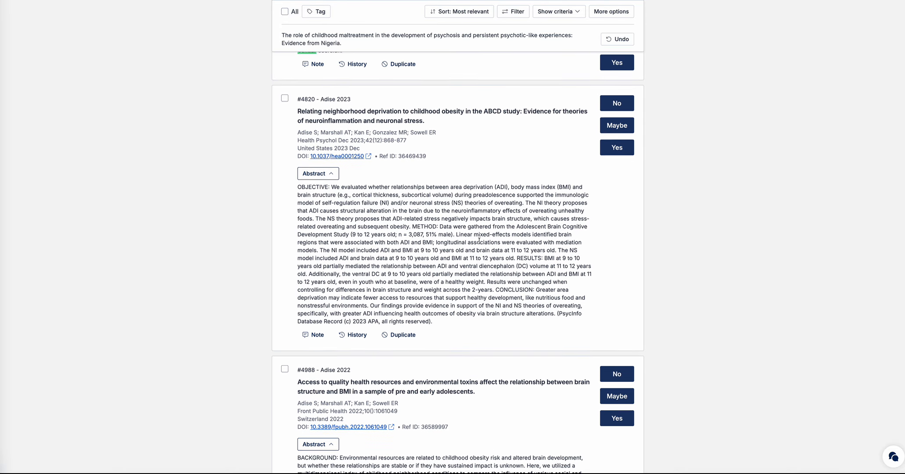
scroll(478, 240, "down", 5)
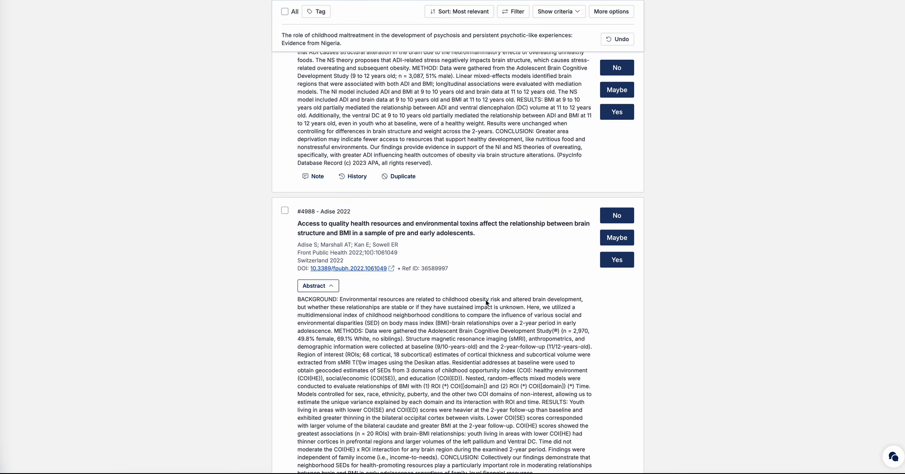
scroll(485, 301, "down", 1)
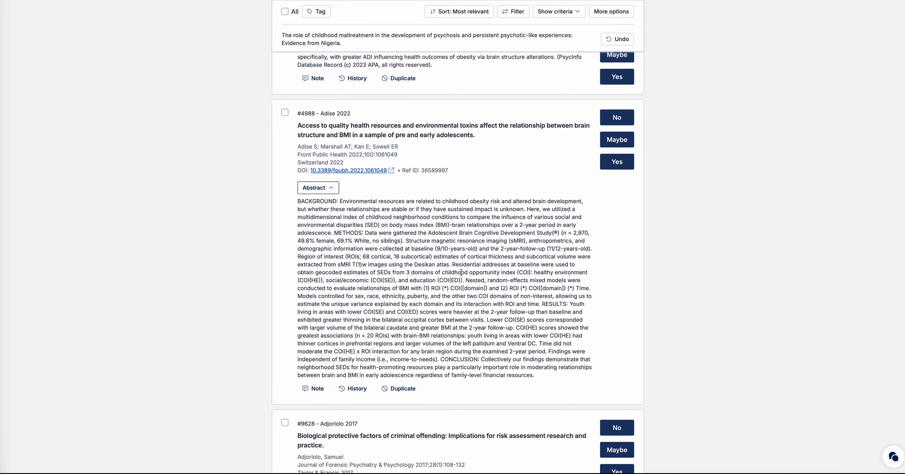
scroll(461, 272, "down", 6)
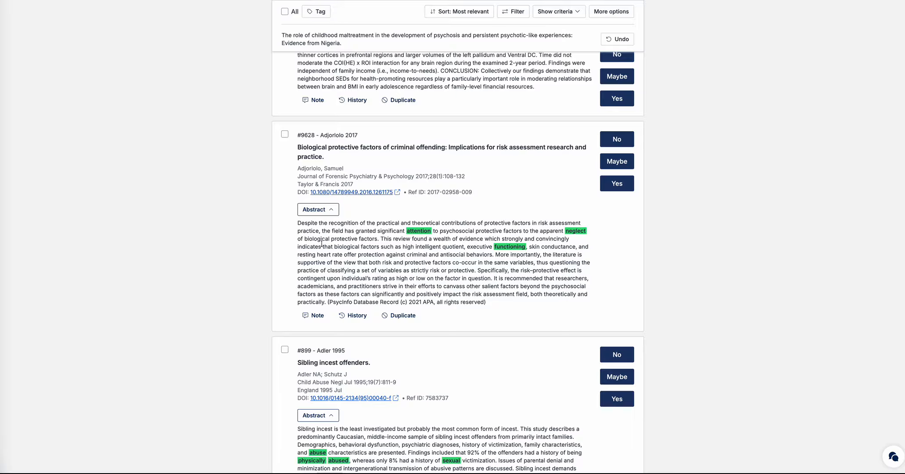
scroll(321, 243, "down", 1)
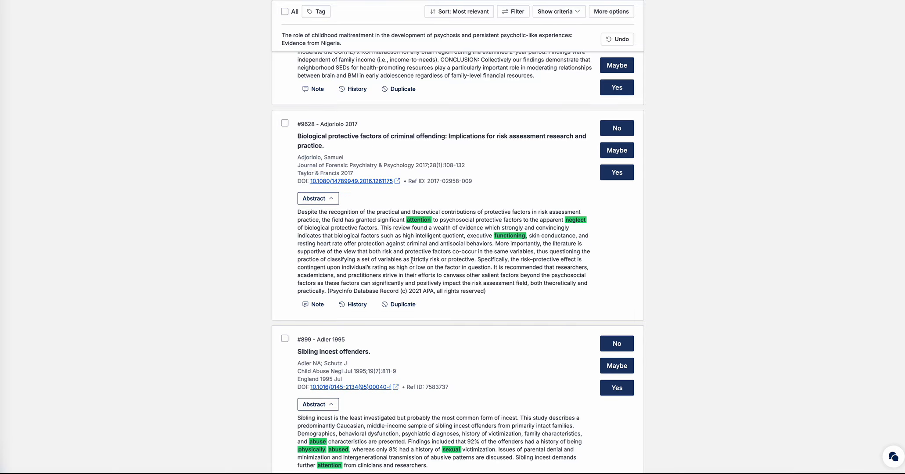
scroll(411, 260, "down", 3)
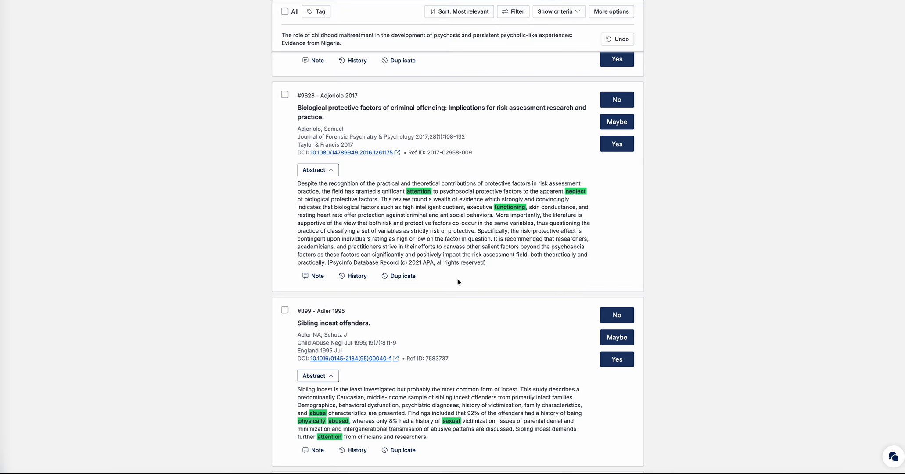
Read the abstract of "Sibling incest offenders" and vote No on that study.
scroll(458, 281, "down", 3)
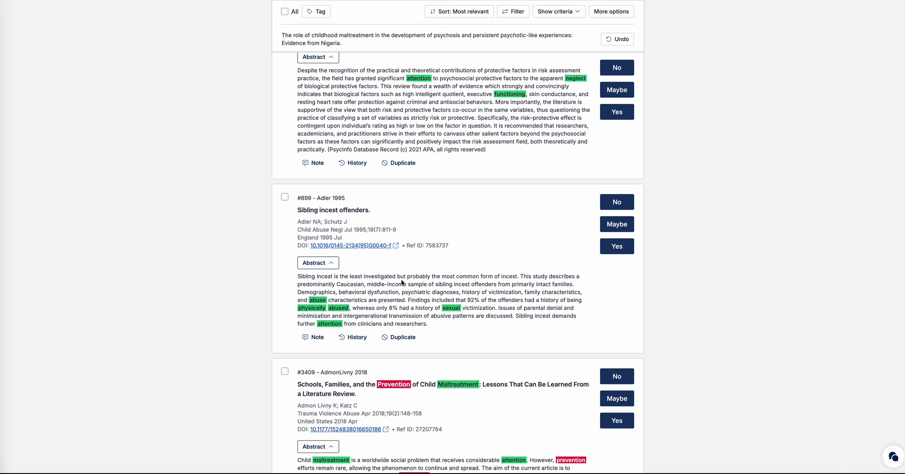
scroll(401, 283, "down", 1)
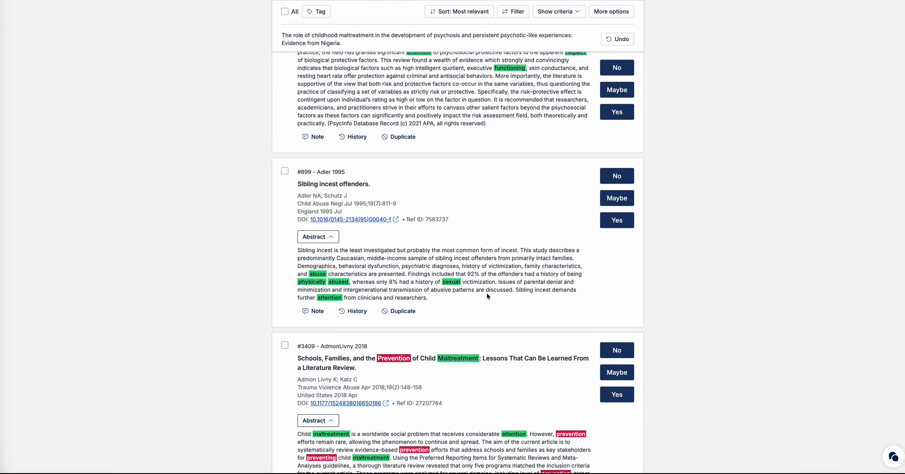
scroll(487, 296, "down", 1)
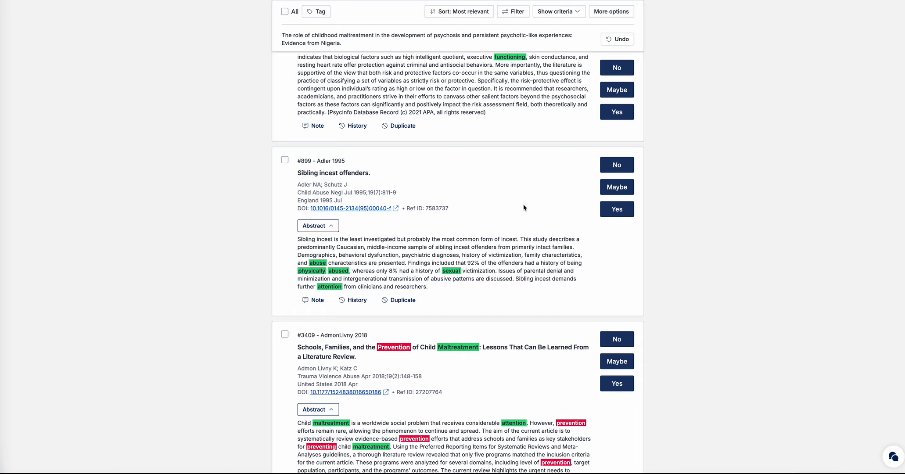
left_click(613, 164)
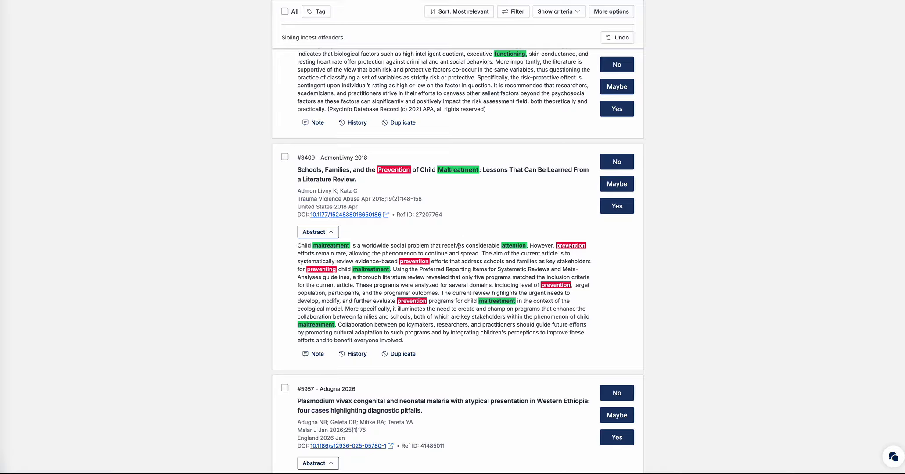
Examine the highlighted keywords in the abstracts from the child maltreatment prevention literature review through the Buruli ulcer study.
scroll(449, 272, "down", 2)
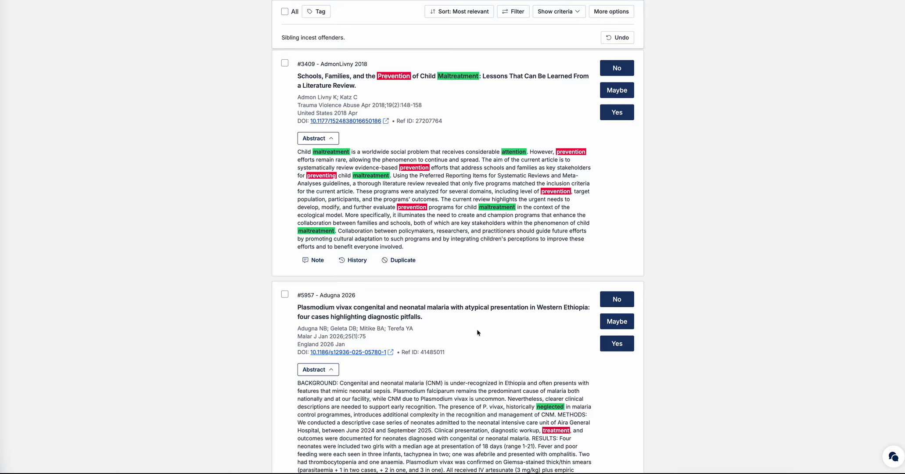
scroll(479, 342, "down", 9)
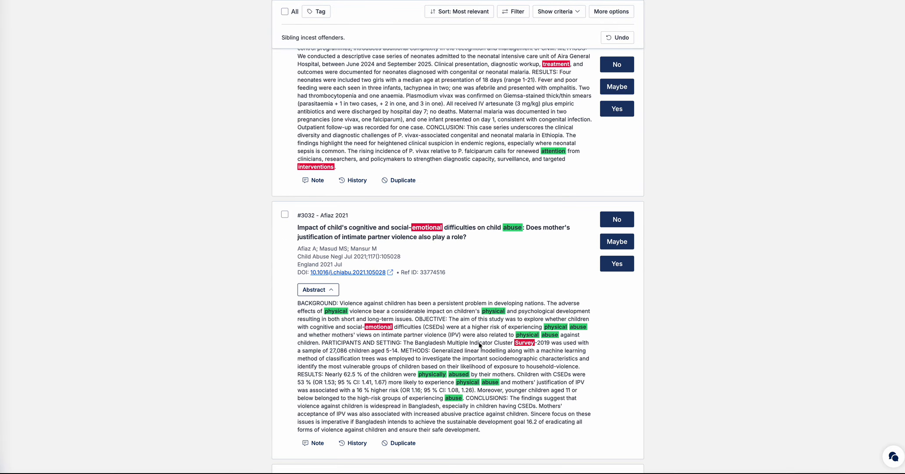
scroll(478, 342, "down", 1)
scroll(420, 237, "down", 1)
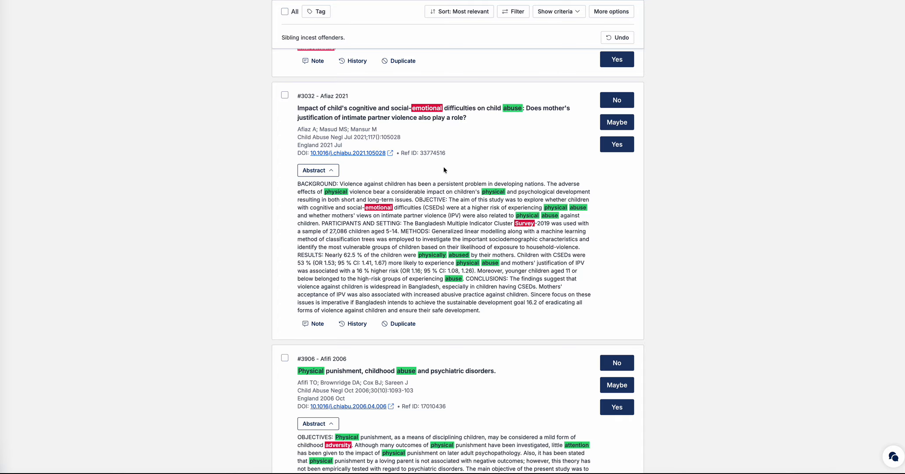
scroll(444, 196, "down", 1)
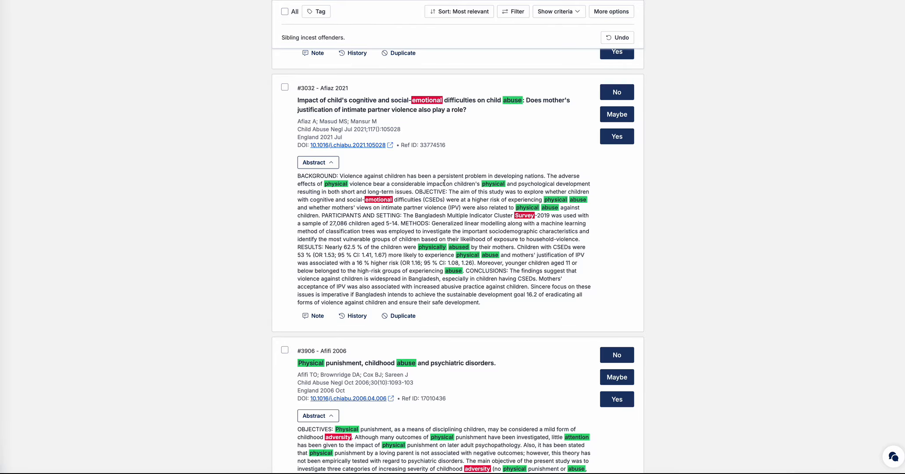
scroll(444, 188, "down", 1)
scroll(444, 182, "down", 6)
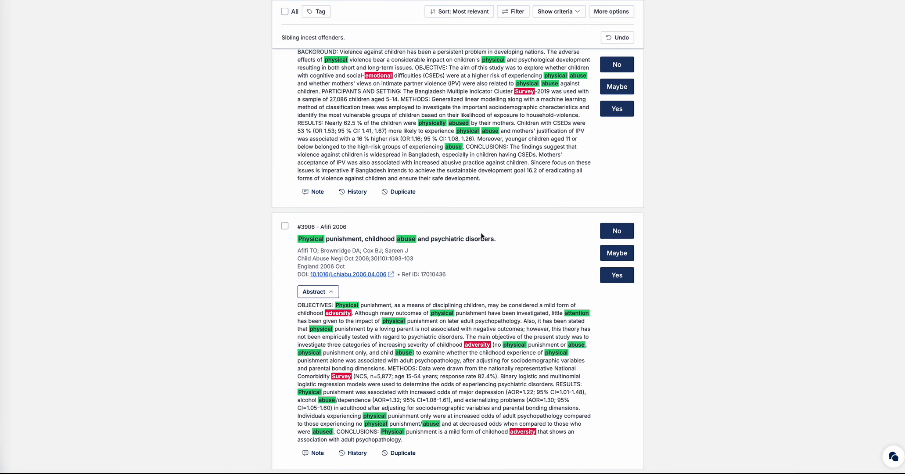
scroll(468, 284, "down", 8)
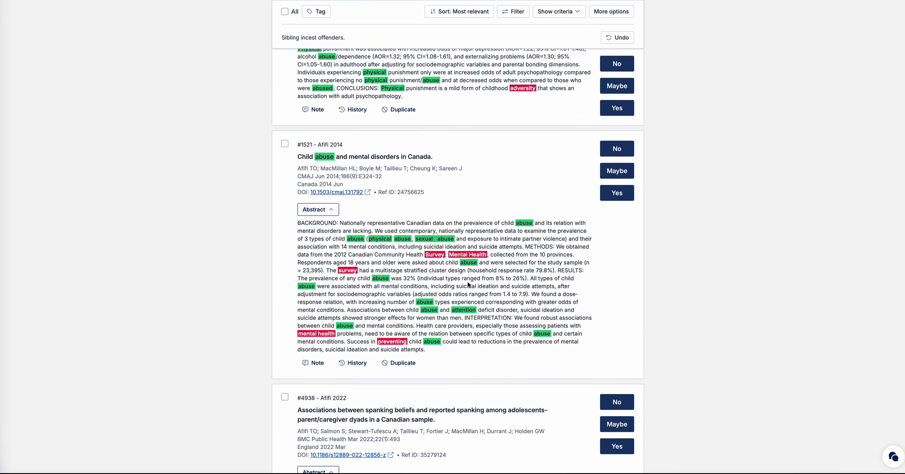
scroll(467, 284, "down", 6)
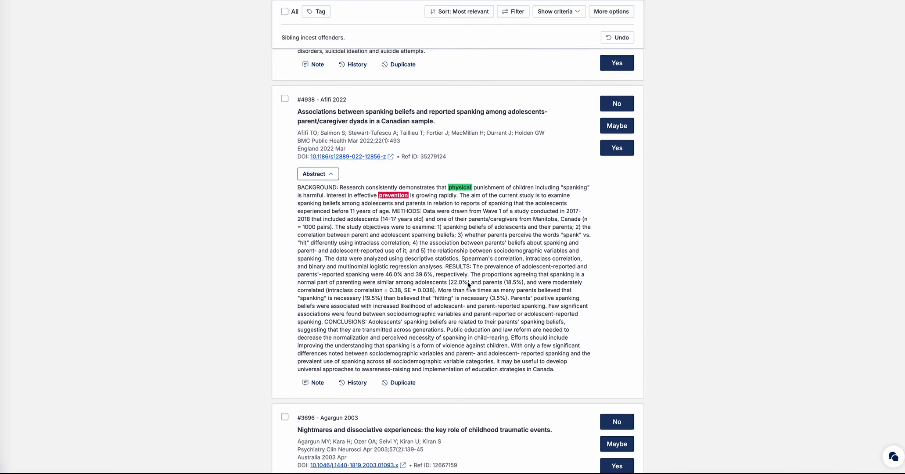
scroll(467, 282, "down", 3)
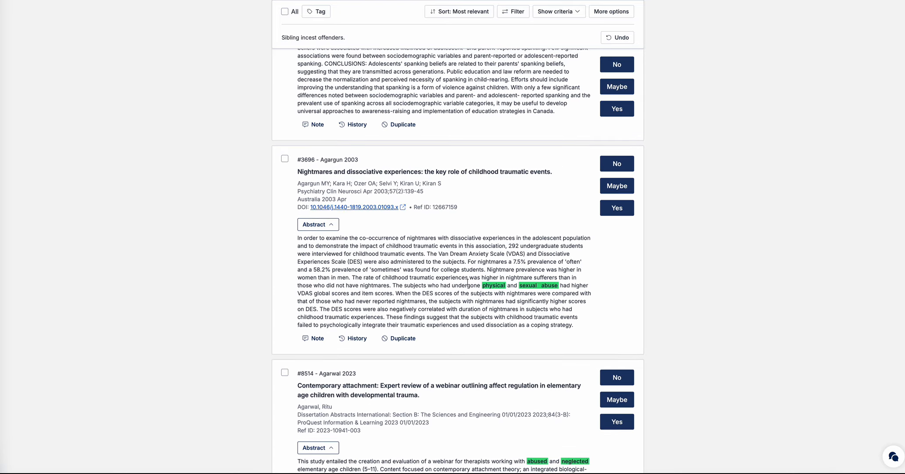
scroll(467, 282, "down", 4)
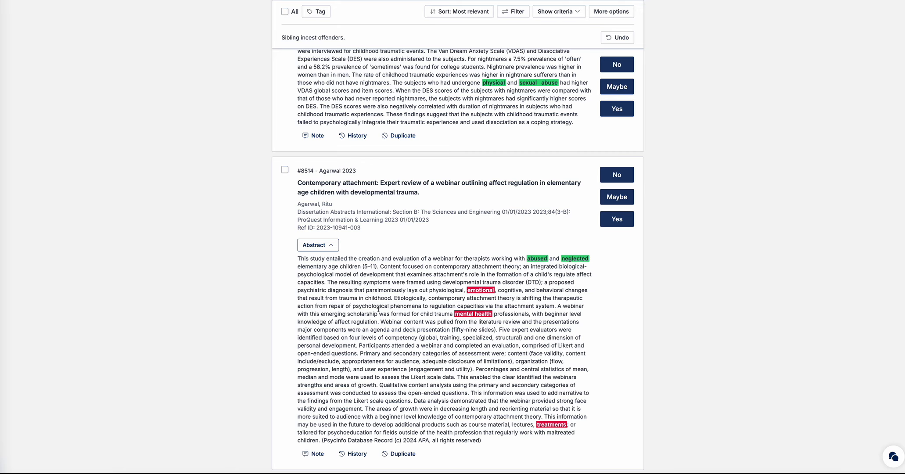
scroll(378, 308, "down", 9)
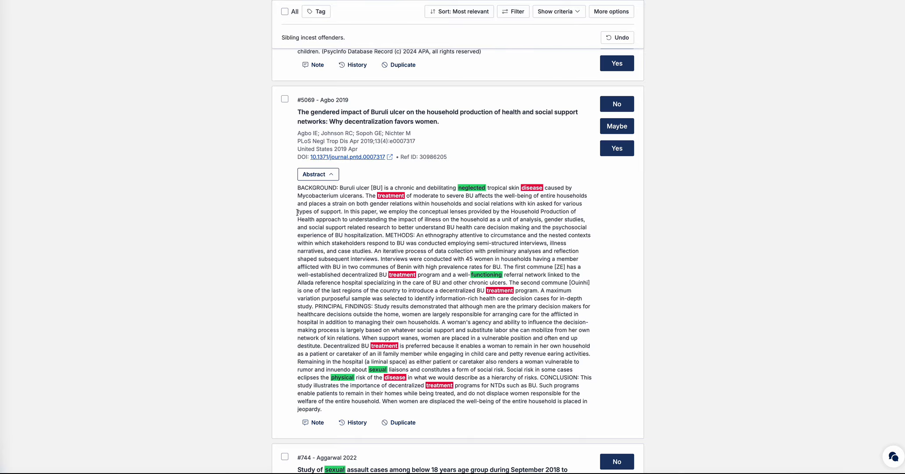
Leave title and abstract screening of the EF and CAN review and open the "Educational Interventions and CAN" review.
scroll(297, 212, "up", 20)
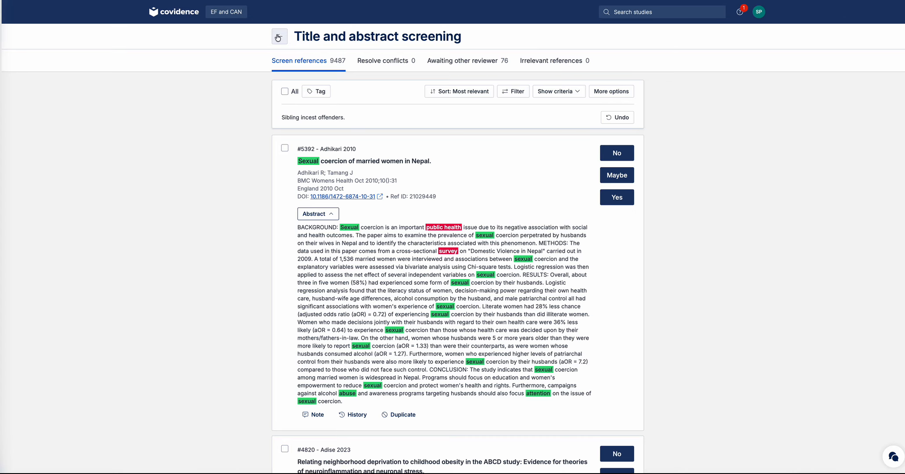
left_click(277, 37)
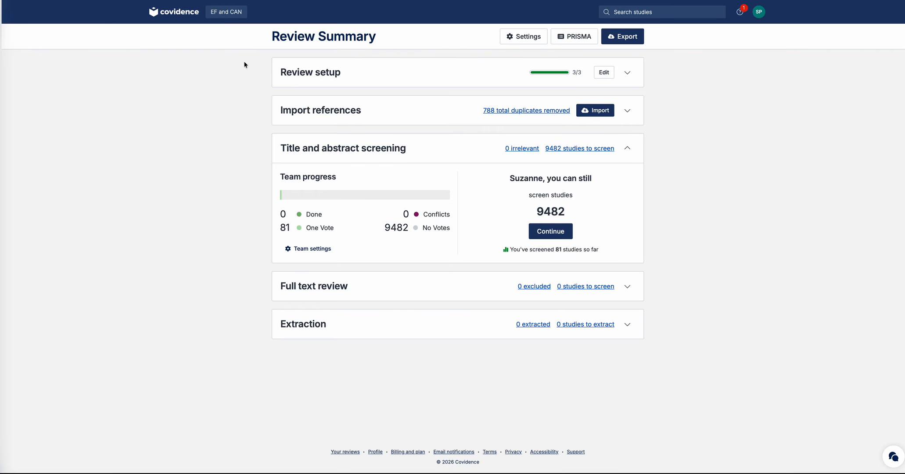
left_click(180, 12)
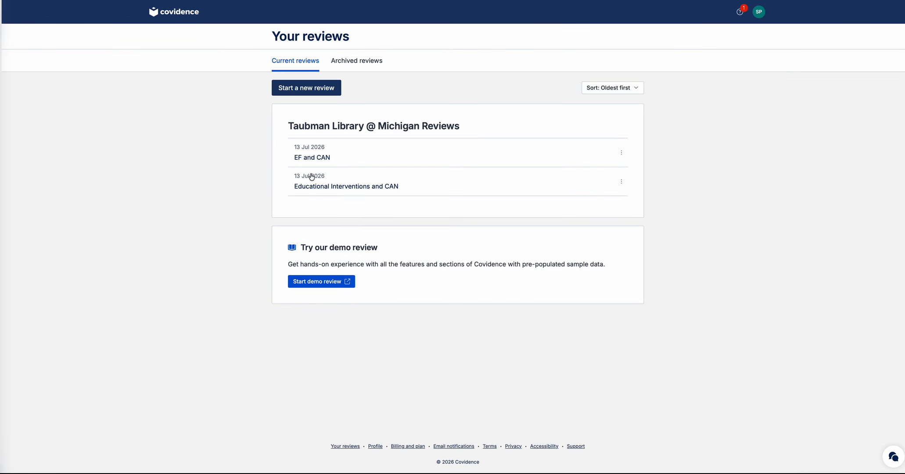
left_click(317, 186)
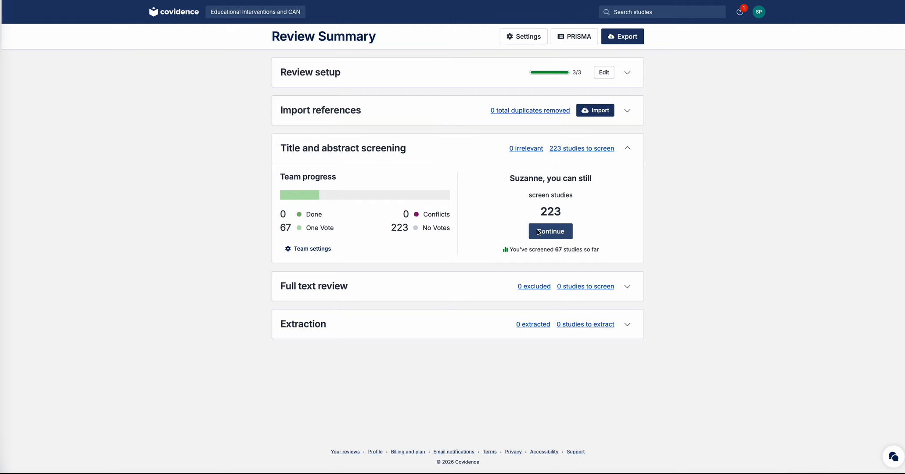
View the PRISMA flow diagram of this review and expand the sources of the studies imported for screening.
left_click(572, 35)
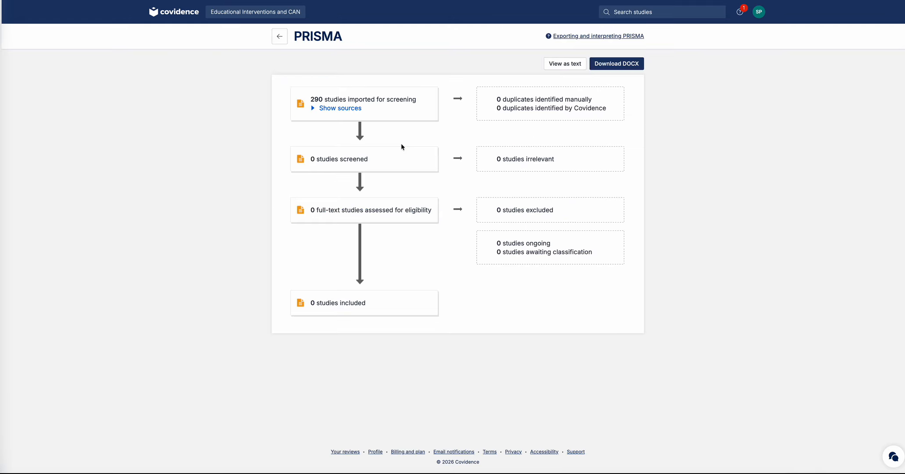
left_click(342, 109)
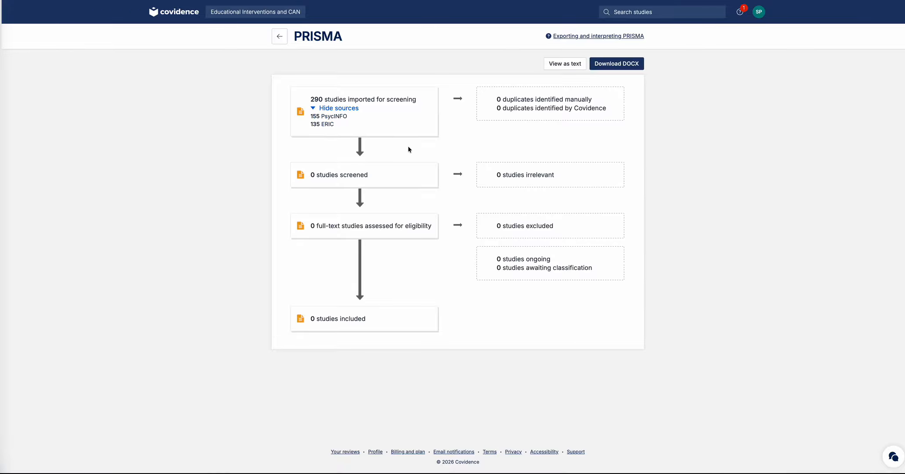